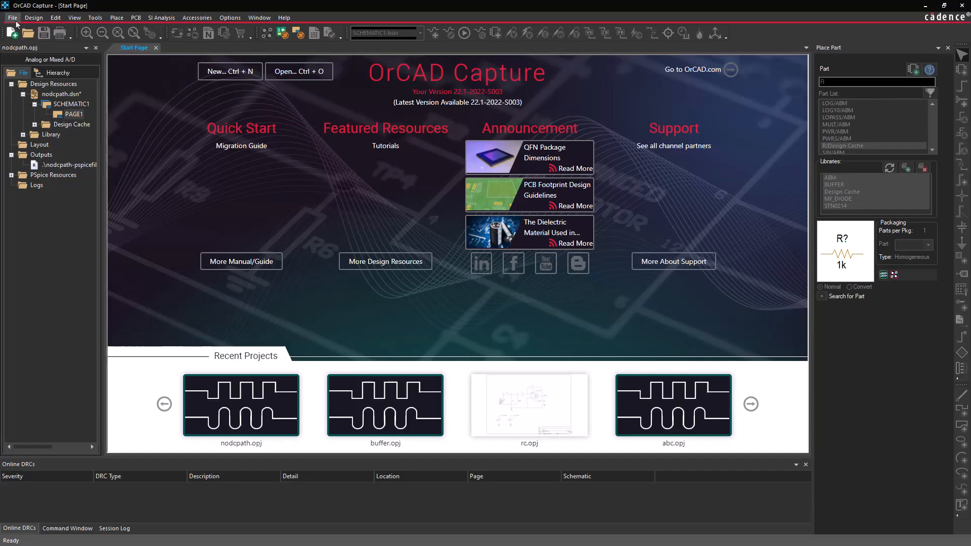
# - Open PAGE1 of the nodcpath.opj project and run the SCHEMATIC1-bias simulation
pyautogui.click(13, 18)
pyautogui.moveTo(51, 42)
pyautogui.click(135, 54)
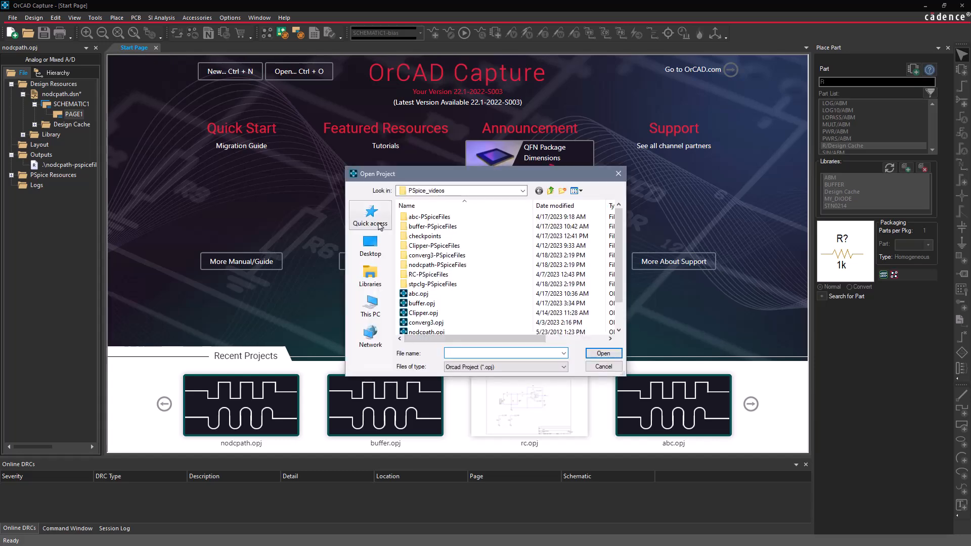
pyautogui.click(427, 331)
pyautogui.click(582, 353)
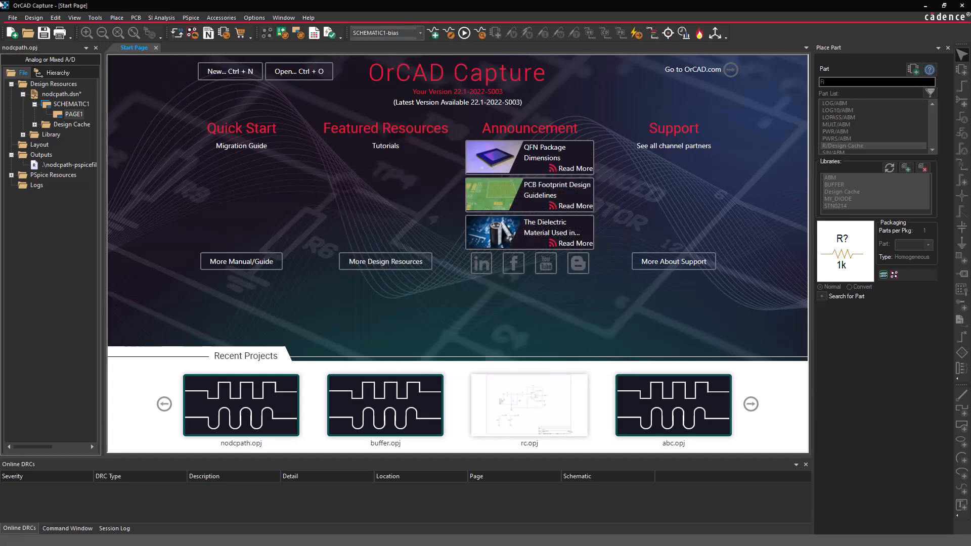
pyautogui.doubleClick(77, 116)
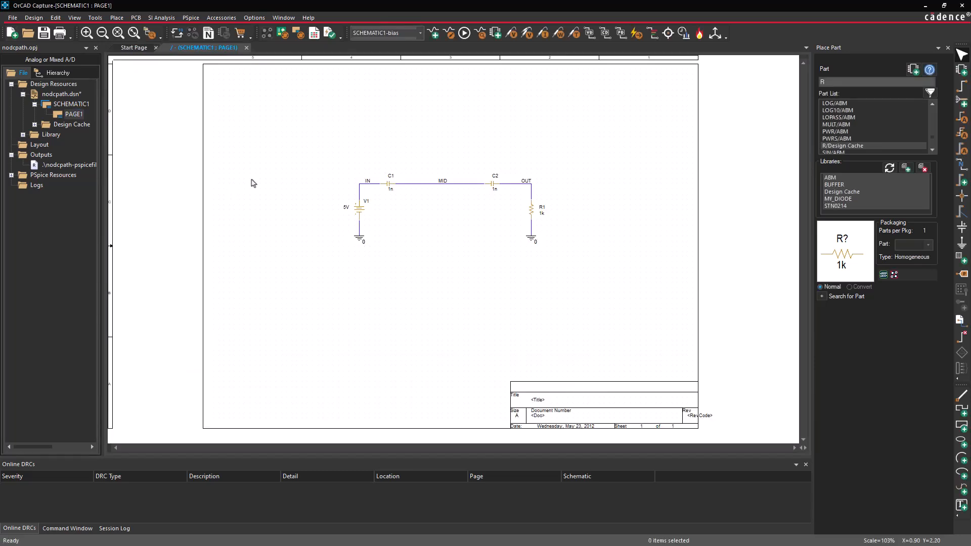
pyautogui.click(464, 33)
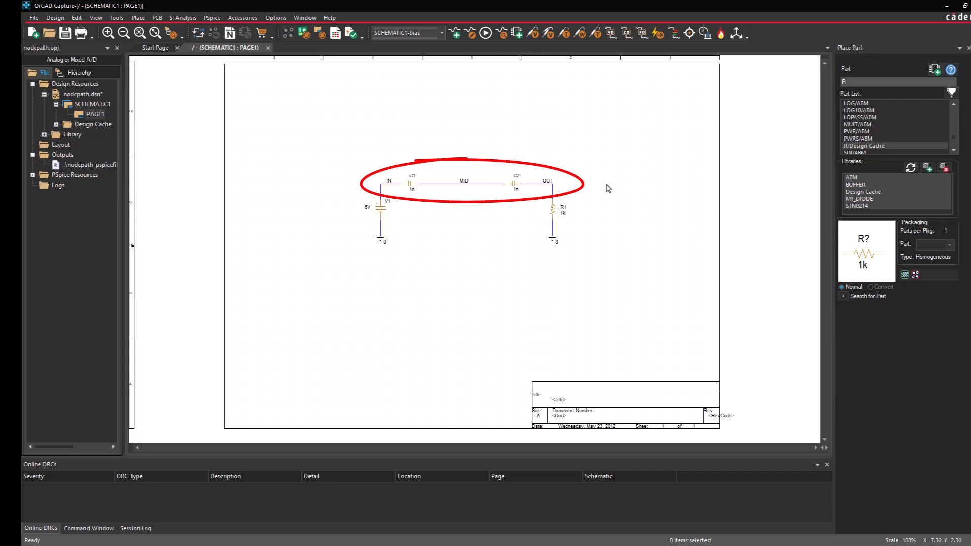
# - Place a resistor R from the Design Cache vertically below the MID net, between C1 and C2
pyautogui.doubleClick(863, 146)
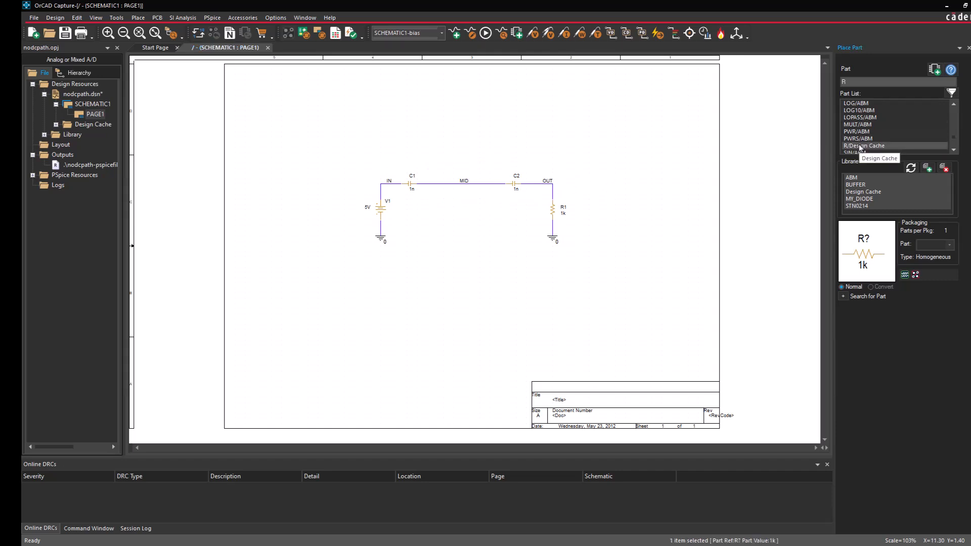
pyautogui.click(464, 200)
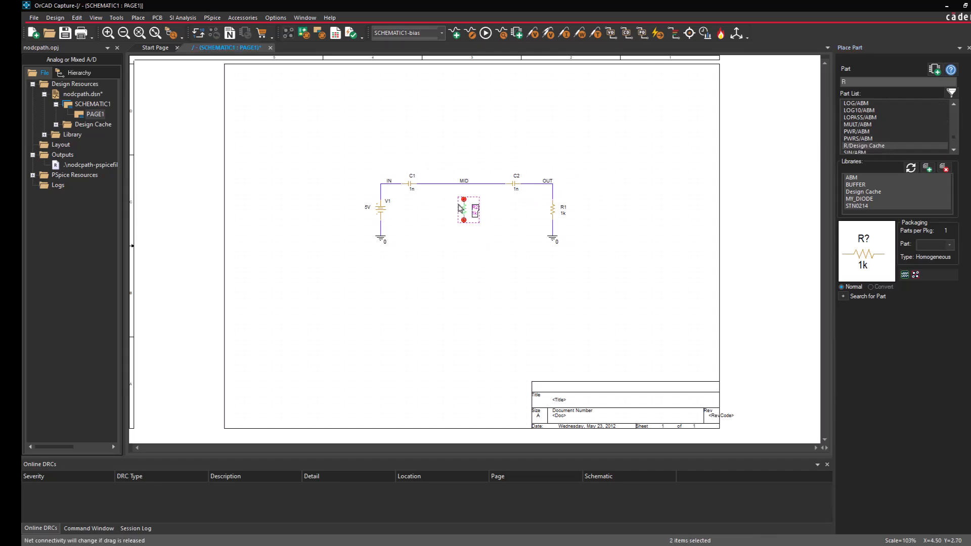
pyautogui.press('Escape')
# - Wire the new resistor's upper pin to the MID net and its lower pin to the ground node under R1
pyautogui.click(464, 199)
pyautogui.click(464, 183)
pyautogui.click(464, 220)
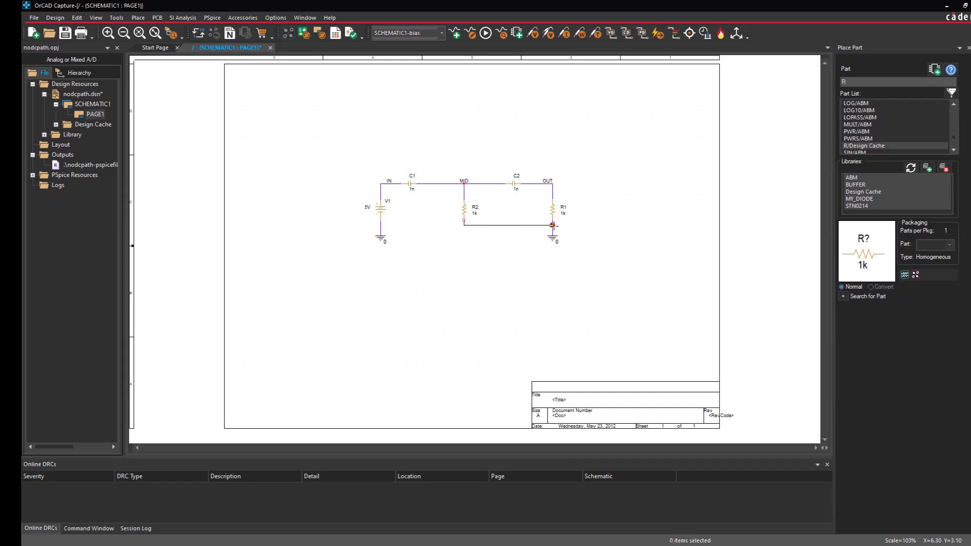
pyautogui.click(552, 231)
pyautogui.press('Escape')
# - Set the value of resistor R2 to 100G
pyautogui.doubleClick(474, 216)
pyautogui.write('1')
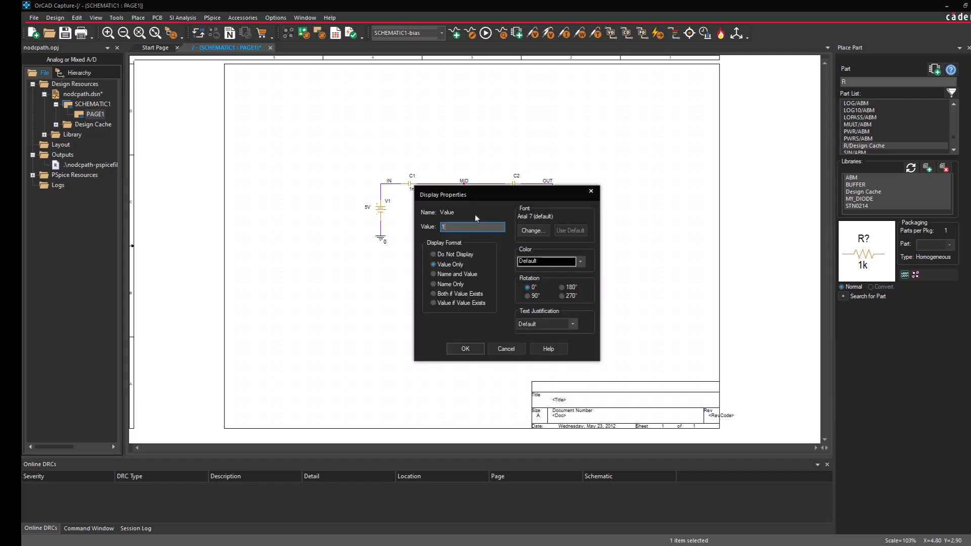
pyautogui.write('00G')
pyautogui.press('Return')
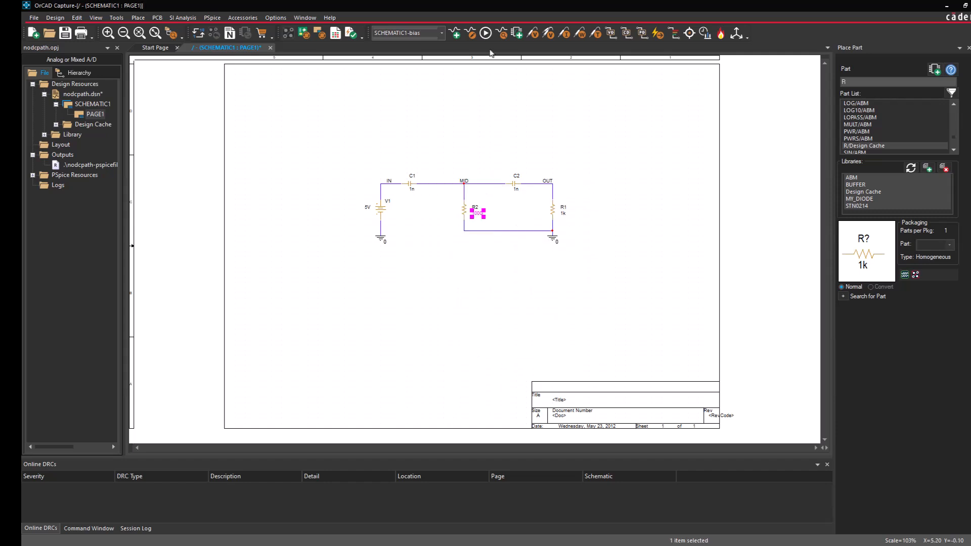
# - Rerun the bias simulation, close its results, and display bias voltages, currents and power on the schematic
pyautogui.click(485, 34)
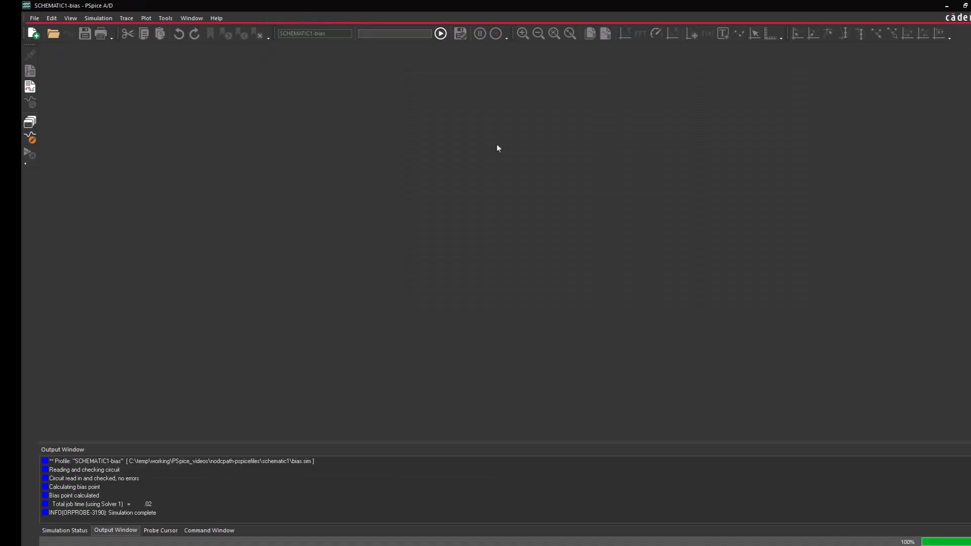
pyautogui.click(970, 5)
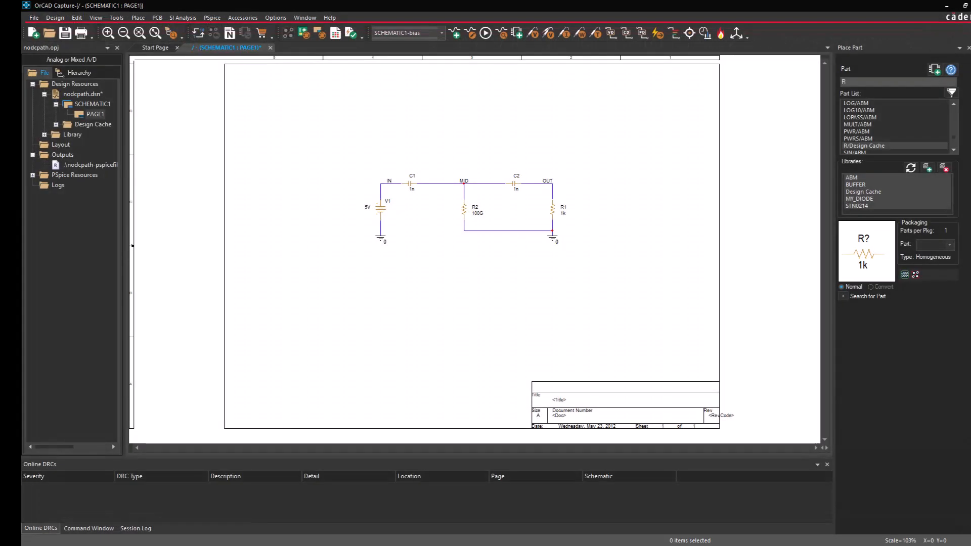
pyautogui.click(611, 34)
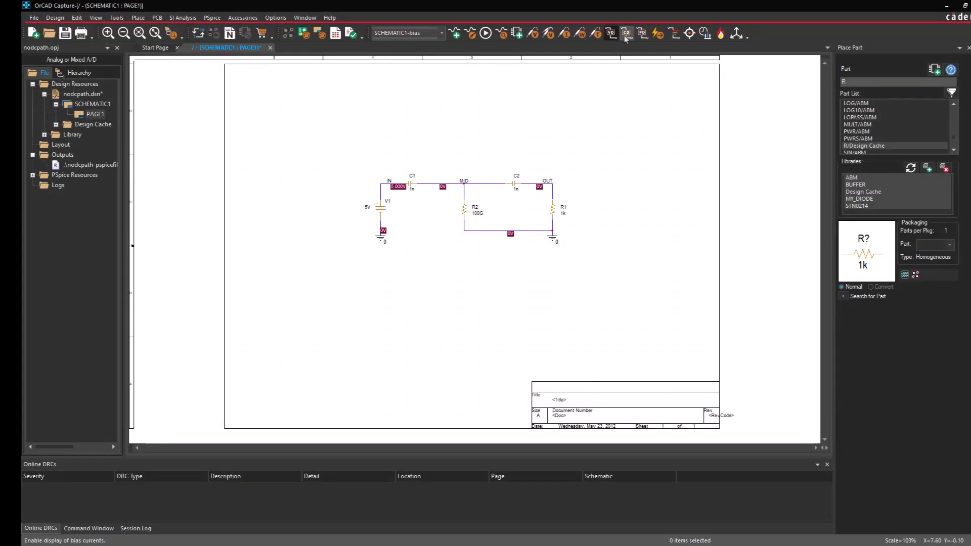
pyautogui.click(628, 34)
pyautogui.click(642, 33)
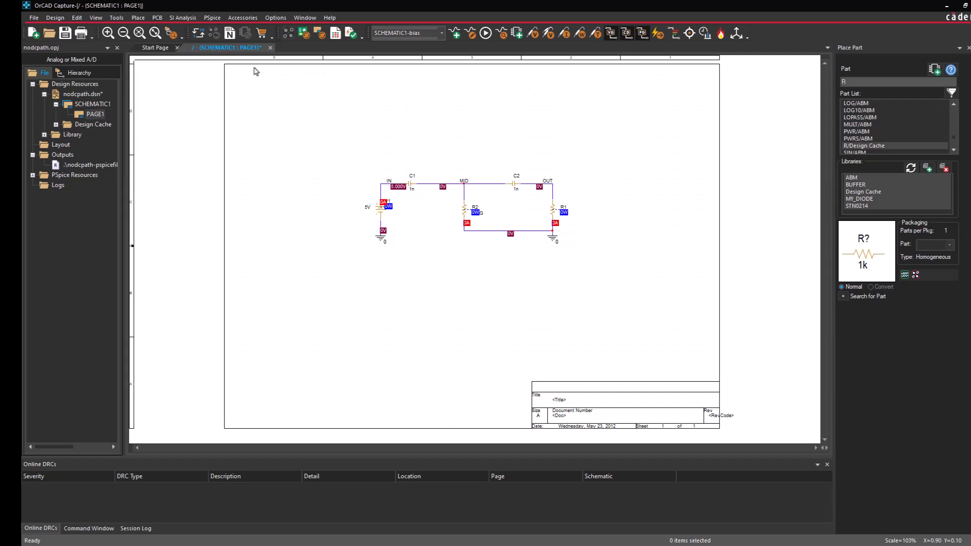
pyautogui.click(139, 34)
pyautogui.moveTo(333, 151); pyautogui.dragTo(605, 281)
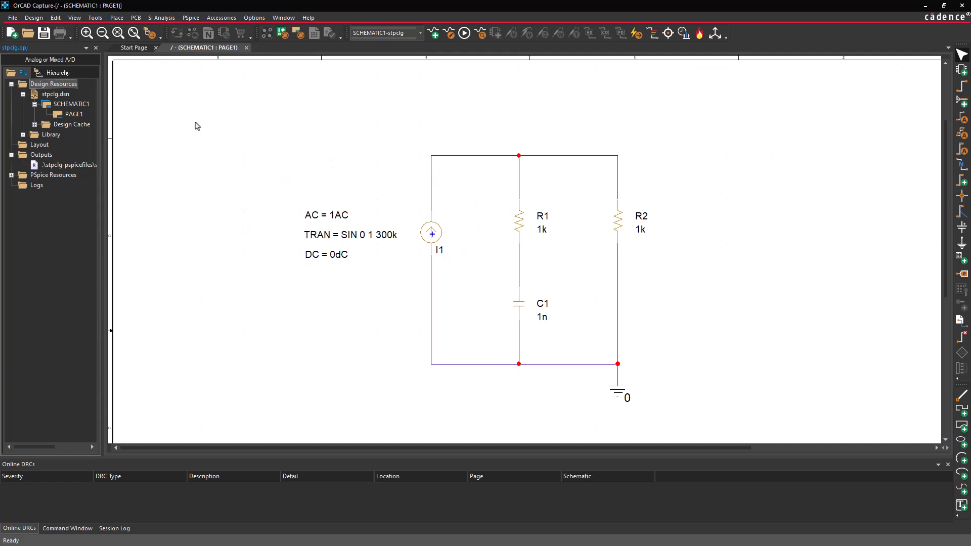
# - Review the run-to time in the stpclg simulation profile and run the transient simulation
pyautogui.click(449, 33)
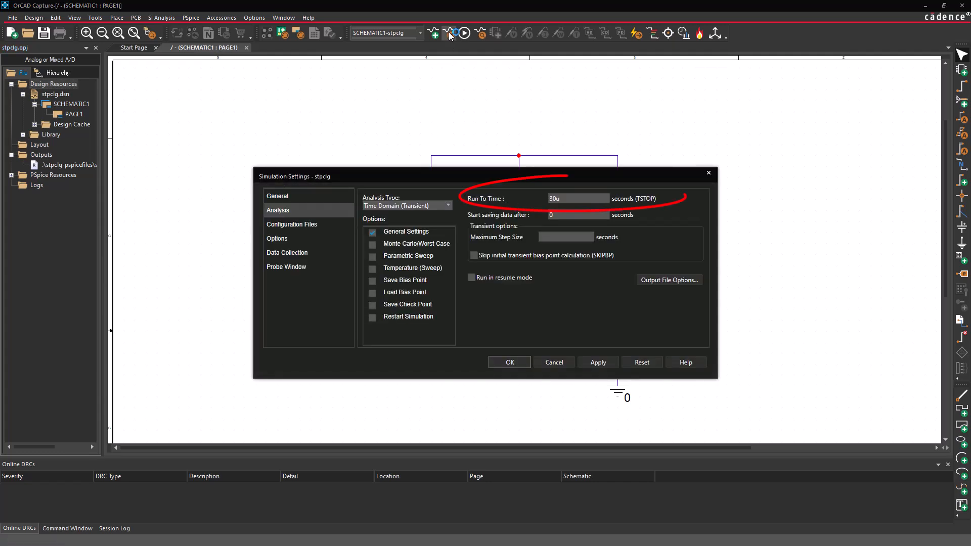
pyautogui.click(510, 365)
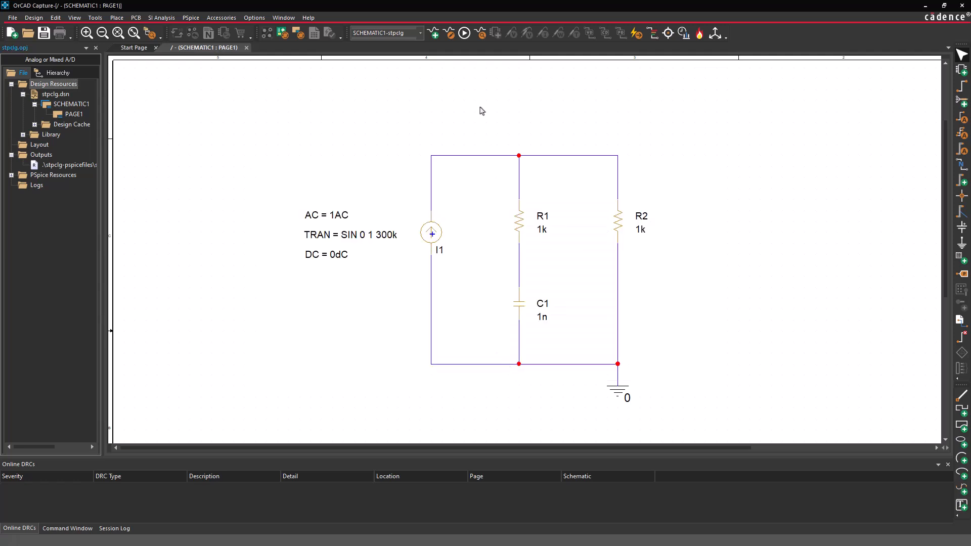
pyautogui.click(464, 34)
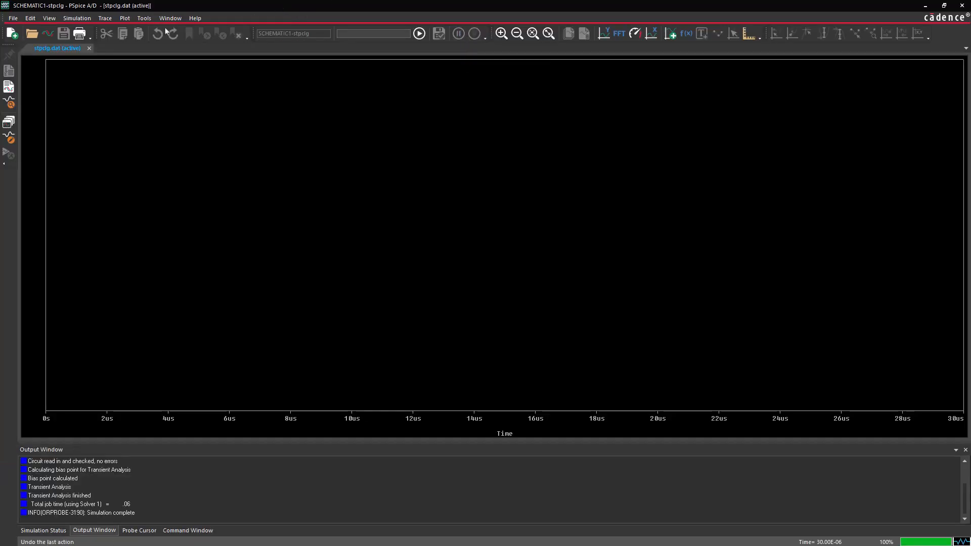
# - Plot the V(R2:2) trace over time to inspect the waveform, and close the simulation results
pyautogui.click(105, 18)
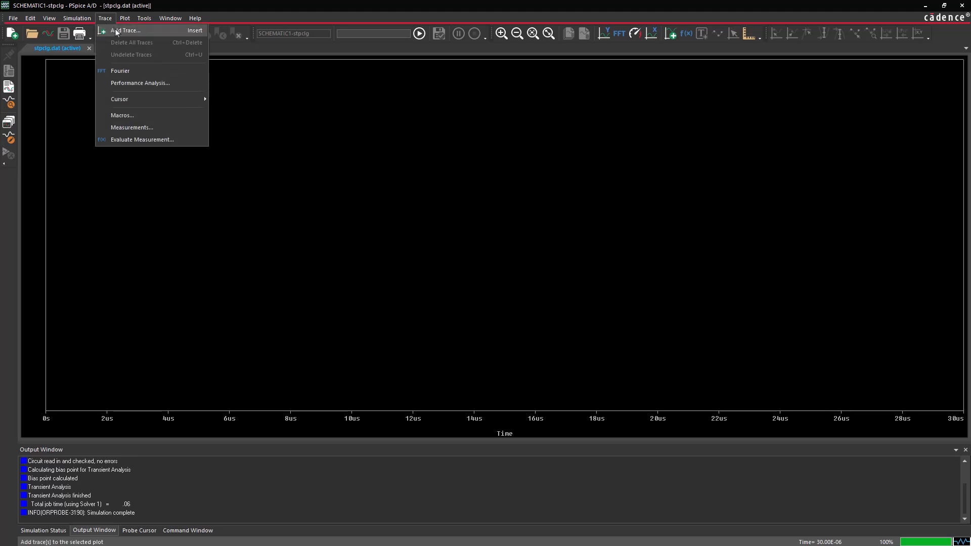
pyautogui.click(125, 31)
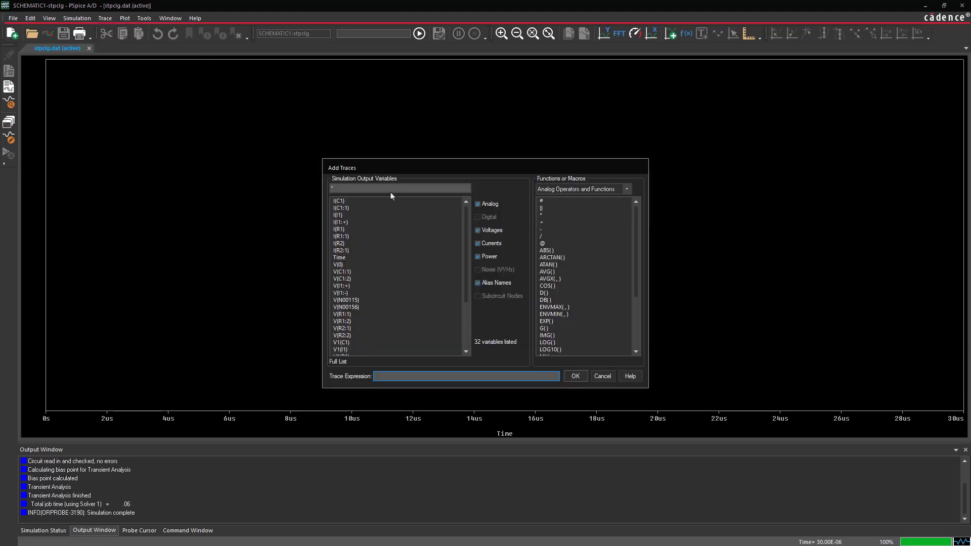
pyautogui.click(360, 335)
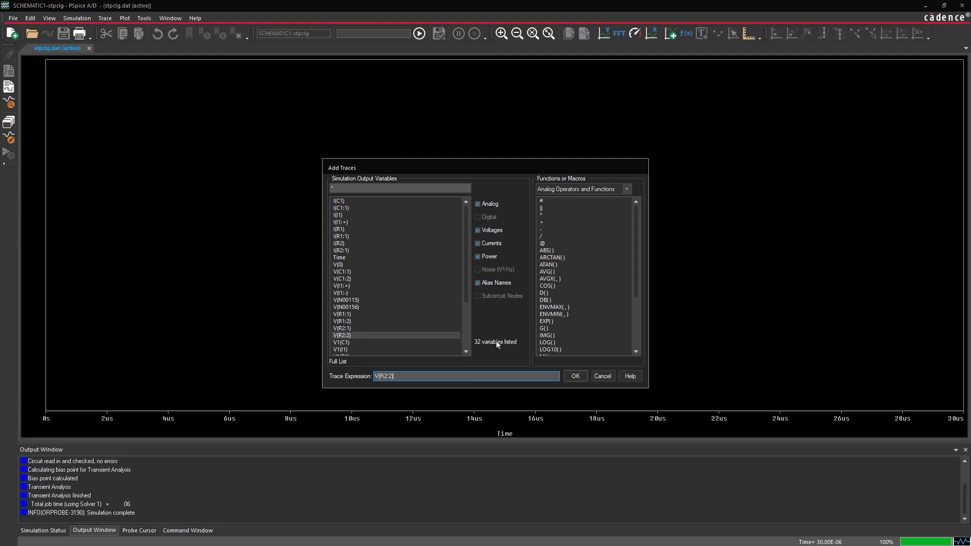
pyautogui.click(575, 376)
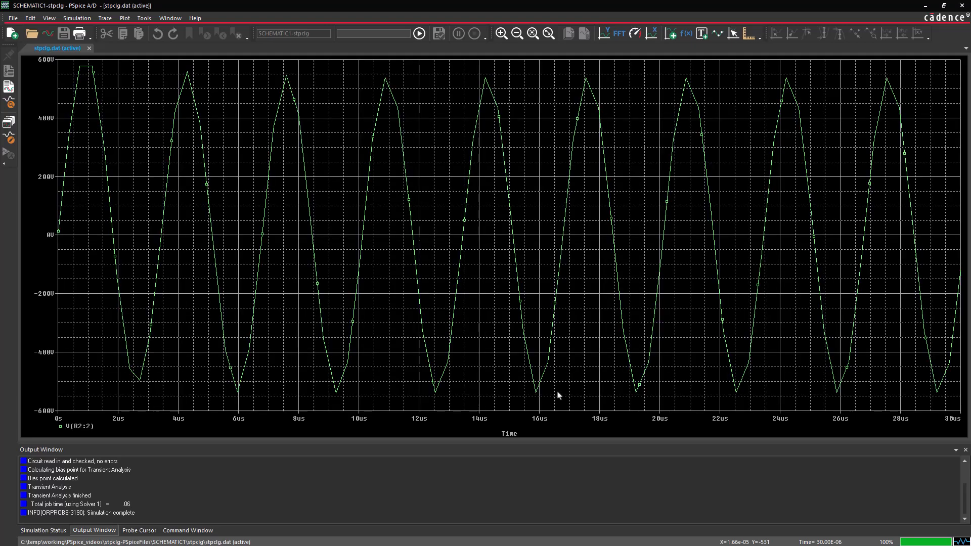
pyautogui.click(962, 5)
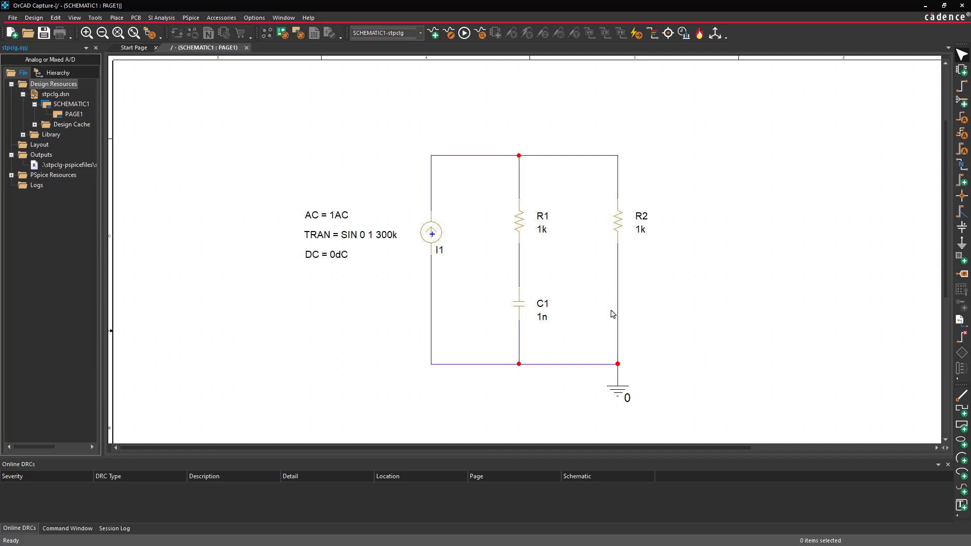
# - Set the maximum step size of the stpclg transient analysis to .1u seconds and rerun the simulation
pyautogui.click(448, 34)
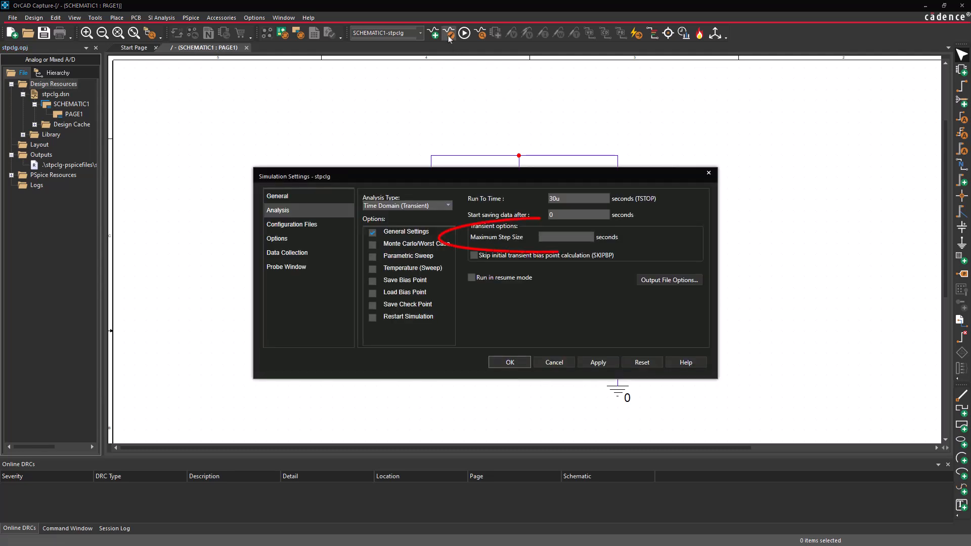
pyautogui.click(546, 238)
pyautogui.write('.1')
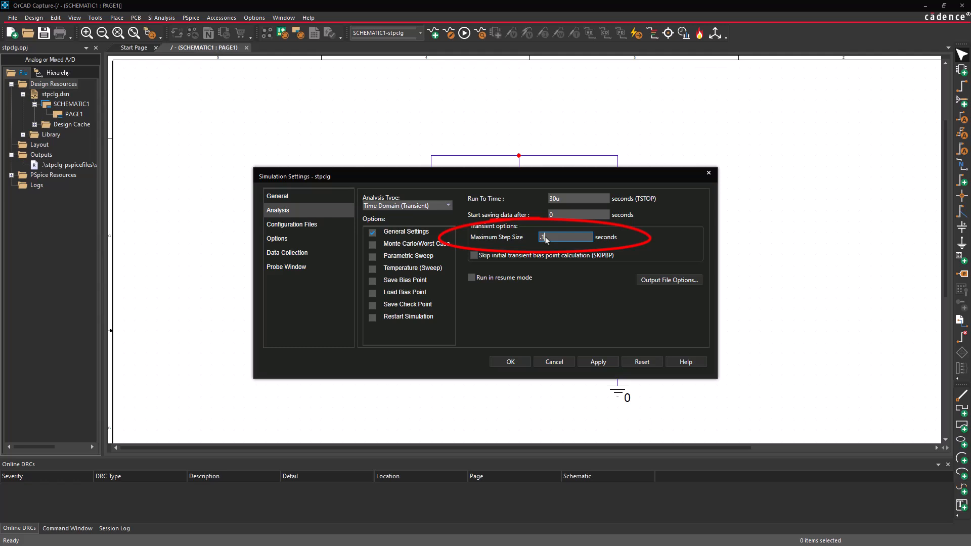
pyautogui.write('u')
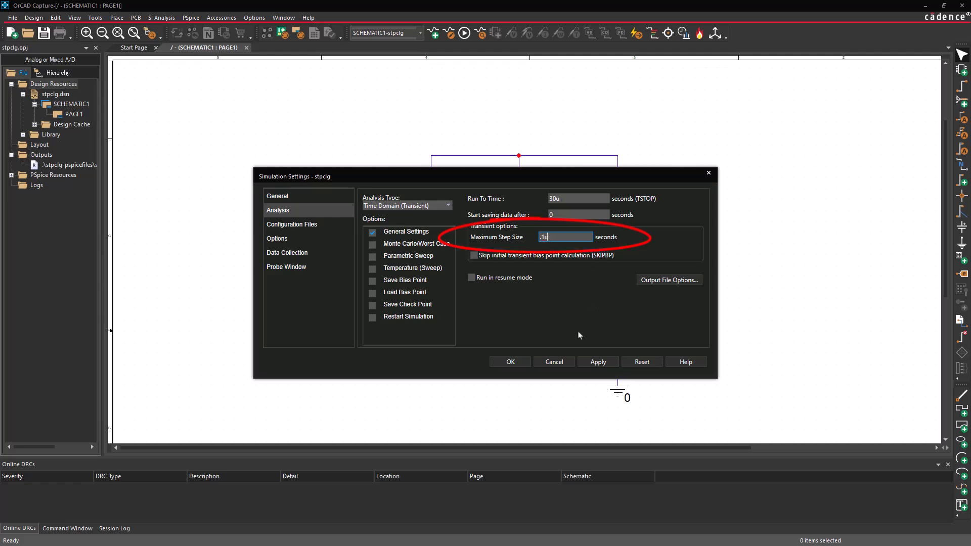
pyautogui.click(515, 364)
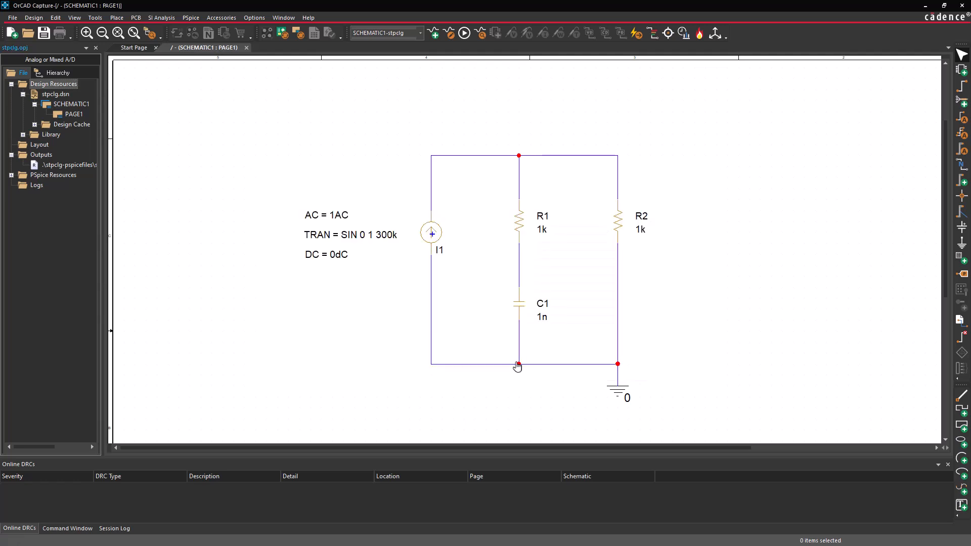
pyautogui.click(463, 34)
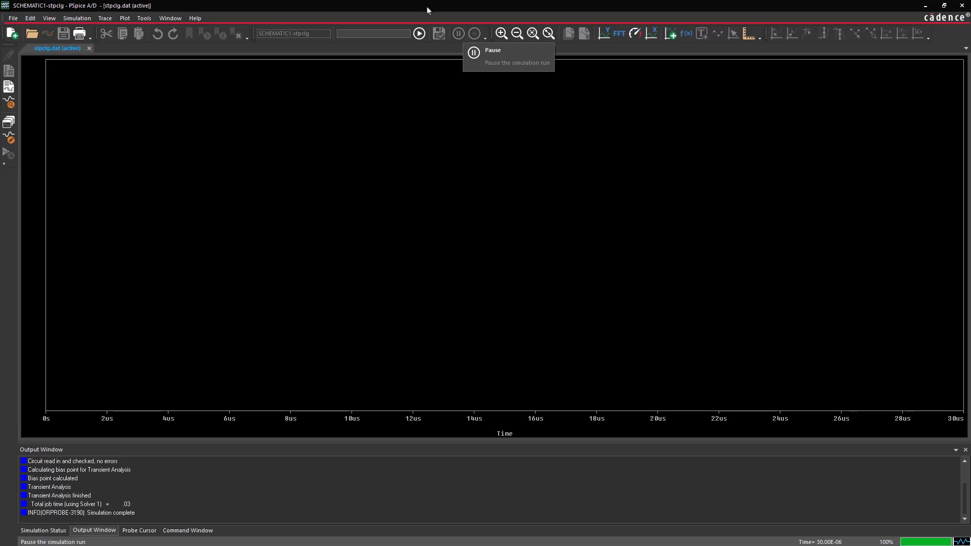
# - Plot V(R2:2) from the run with the .1u step limit, and close the simulation results
pyautogui.click(105, 18)
pyautogui.click(118, 32)
pyautogui.click(397, 335)
pyautogui.click(575, 377)
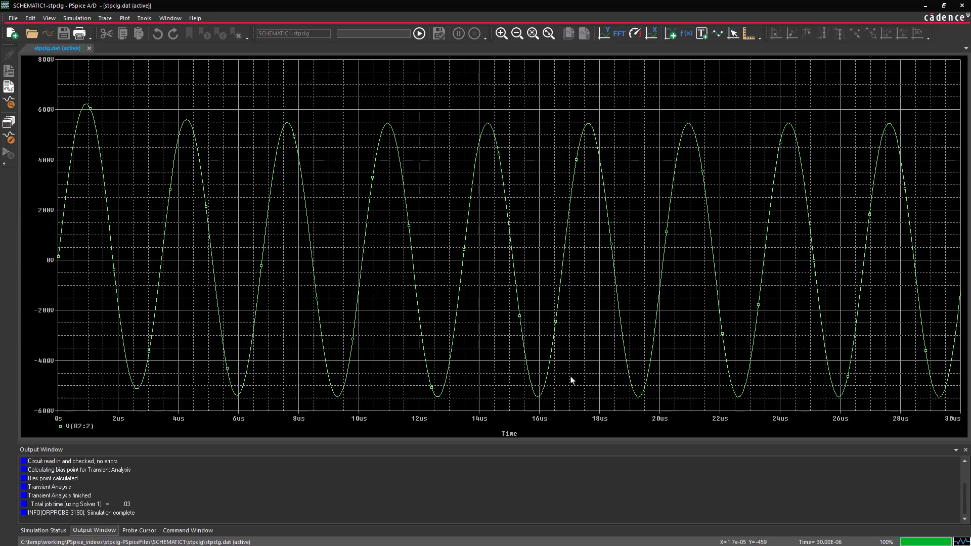
pyautogui.click(962, 6)
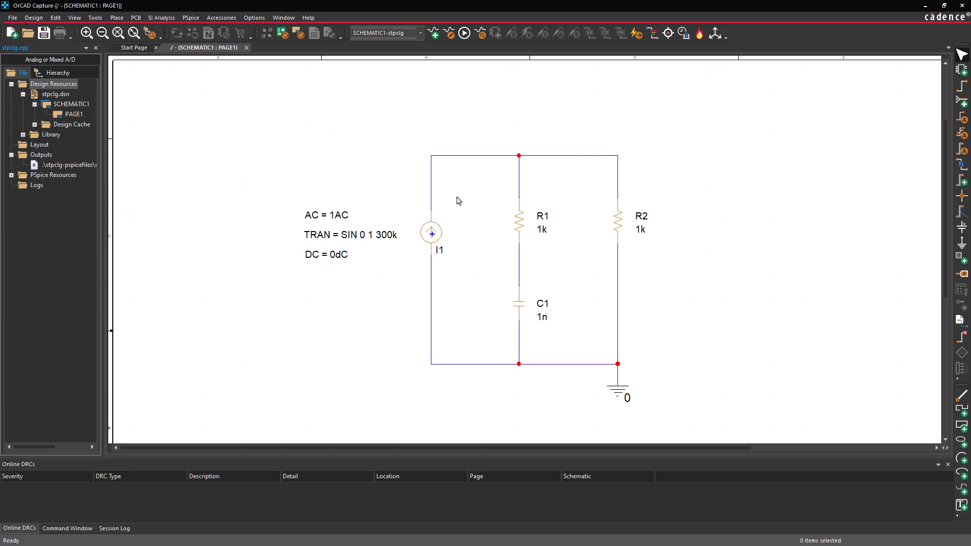
# - Set the transient analysis maximum step size to the expression {schedule(0s,0,10us,.1us)}
pyautogui.click(450, 35)
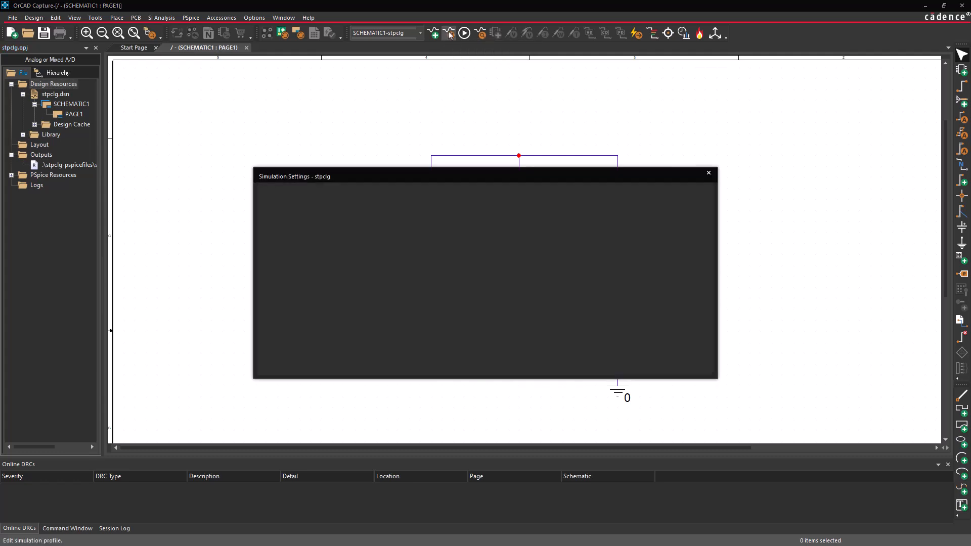
pyautogui.click(561, 238)
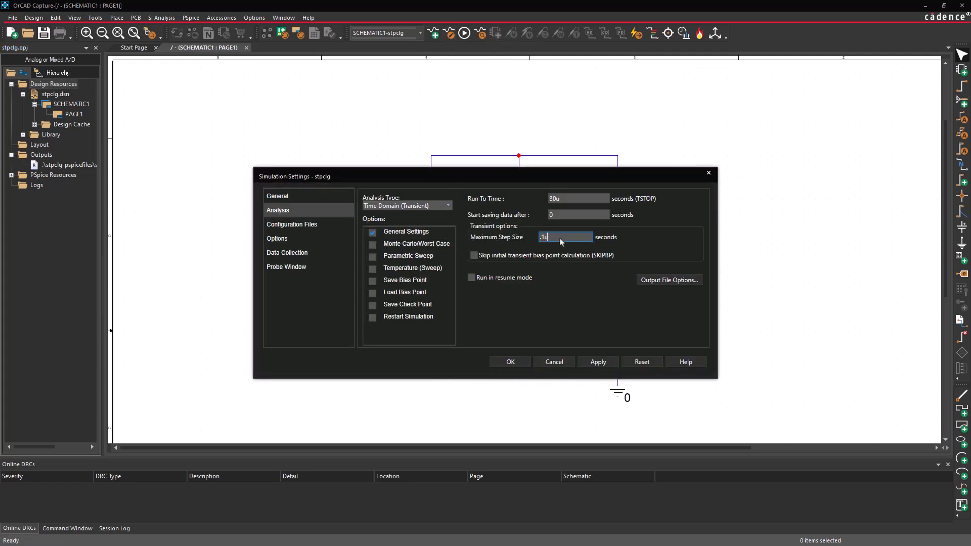
pyautogui.write('{schedule')
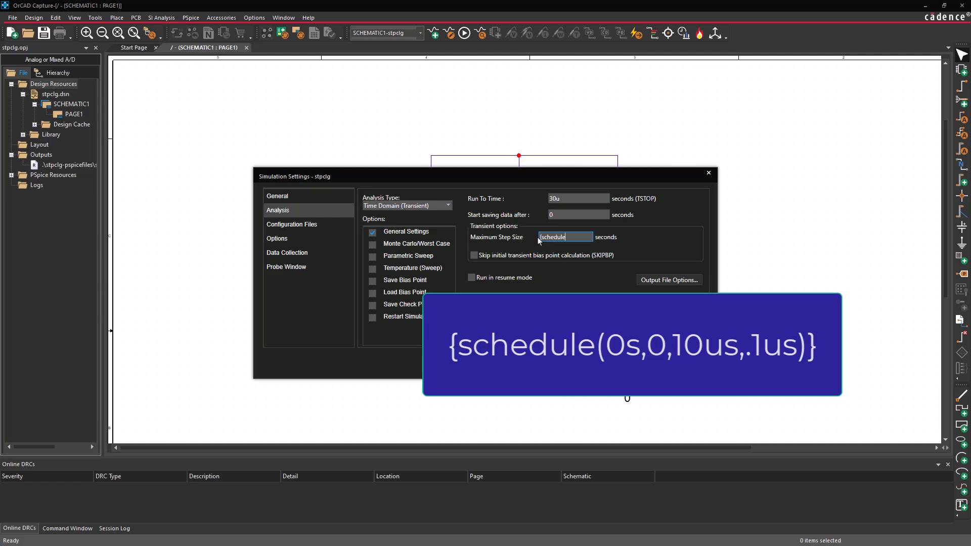
pyautogui.write('(0s,0,10us,.1us)}')
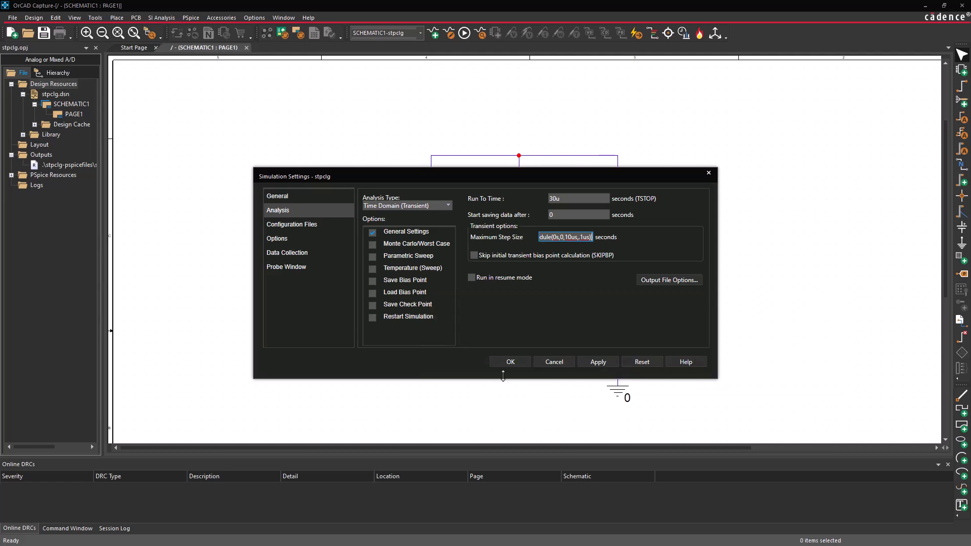
pyautogui.click(510, 363)
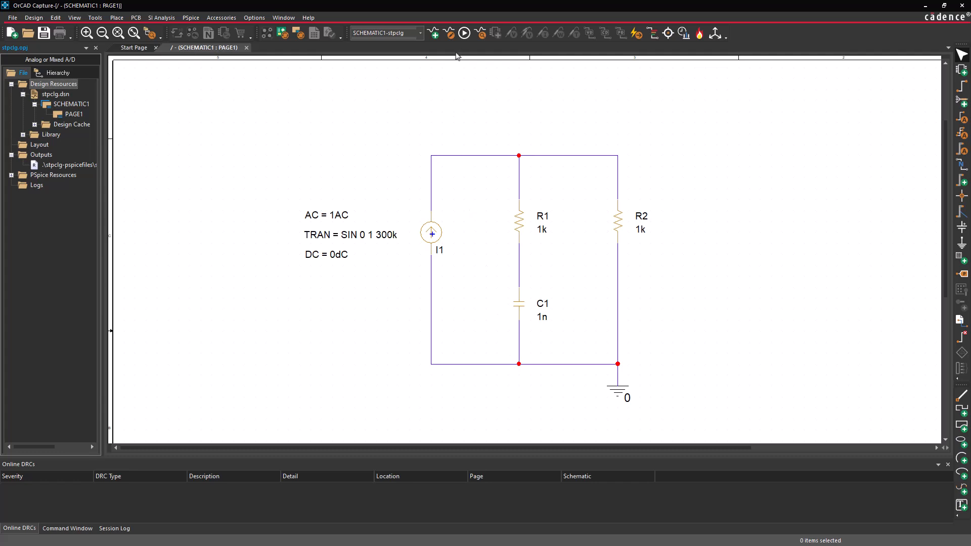
# - Run the stpclg simulation with the scheduled step size and plot the V(R2:2) trace over time
pyautogui.click(463, 34)
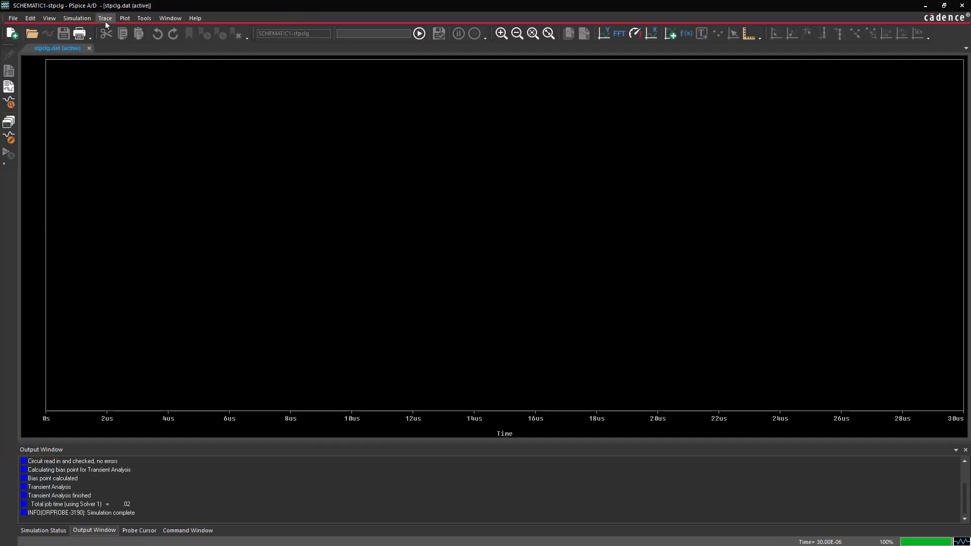
pyautogui.click(105, 19)
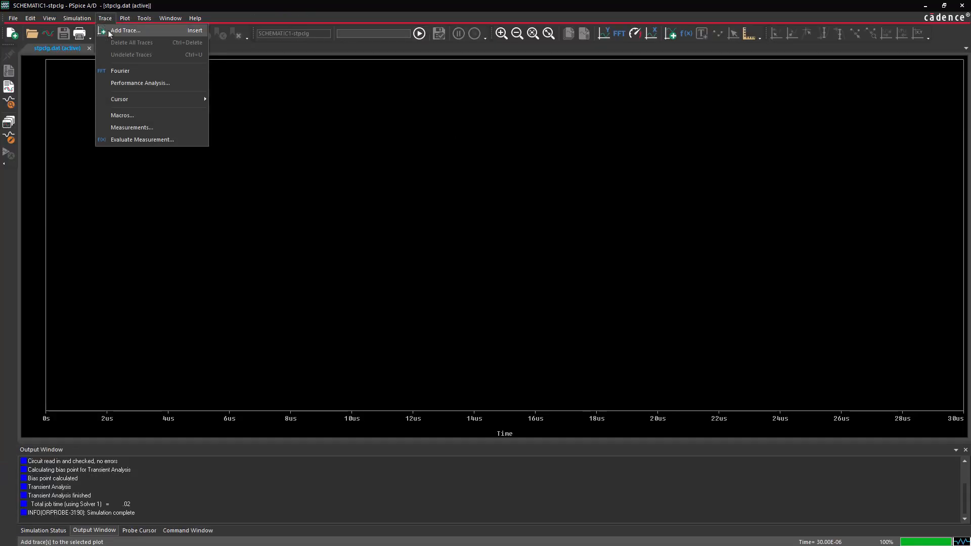
pyautogui.click(109, 31)
pyautogui.click(356, 336)
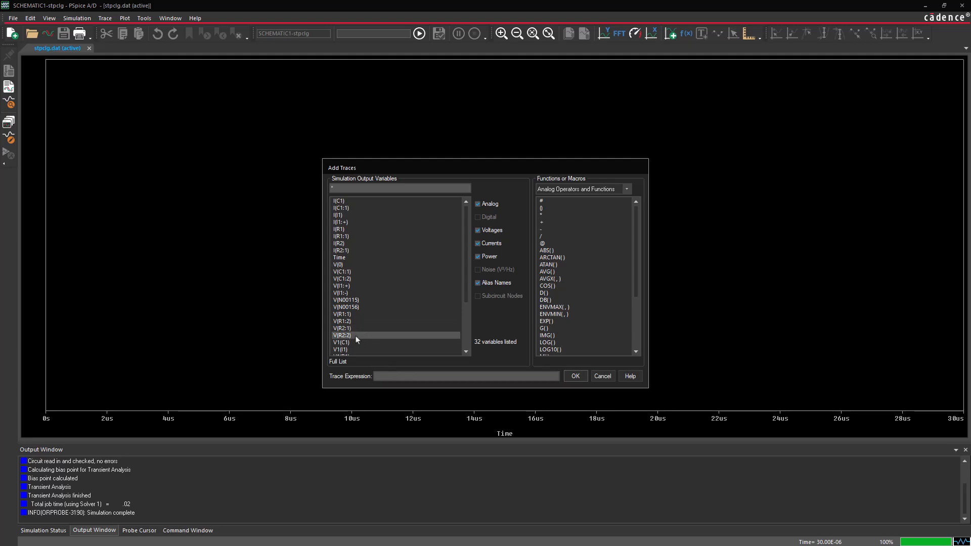
pyautogui.click(576, 376)
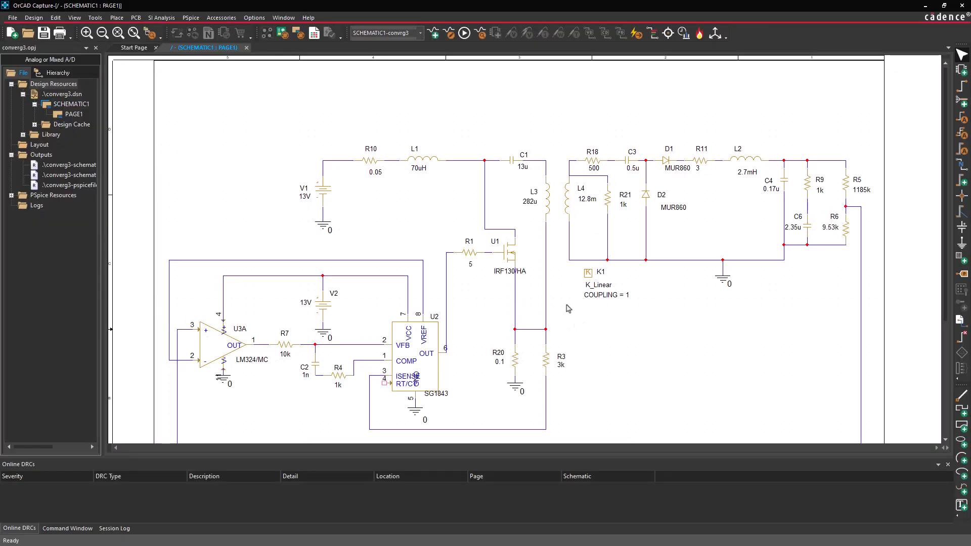
# - Run the convrg3 transient simulation with a run time of 1m seconds and examine its output file for errors
pyautogui.click(448, 33)
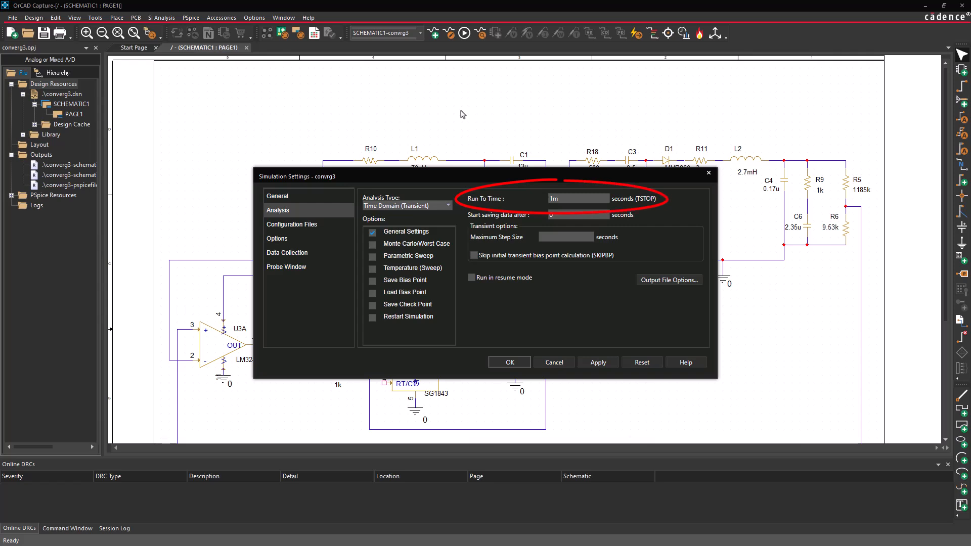
pyautogui.click(515, 364)
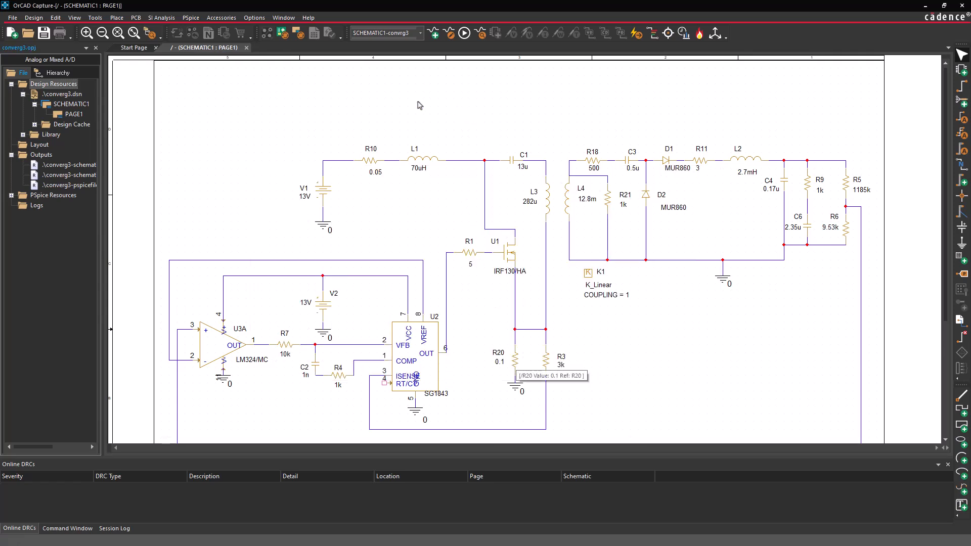
pyautogui.click(464, 35)
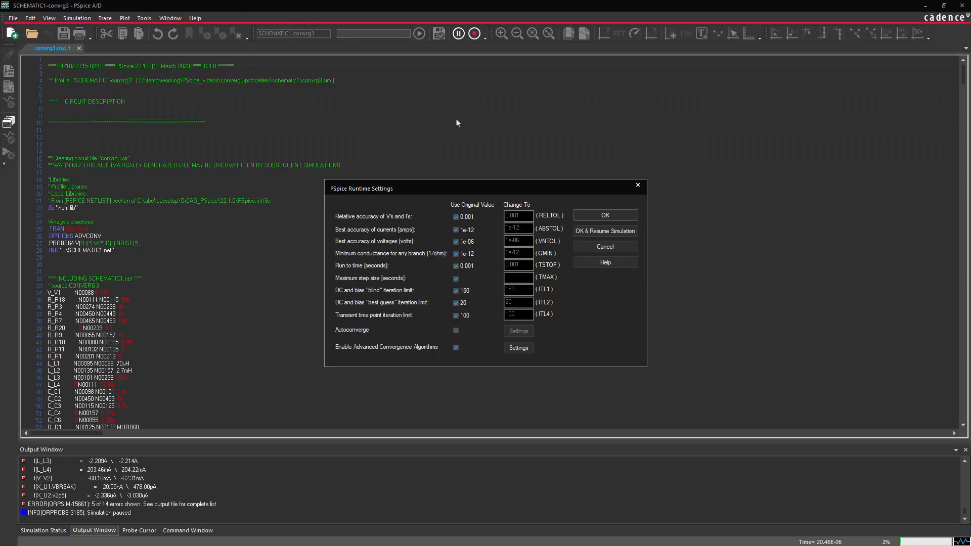
pyautogui.click(638, 186)
pyautogui.moveTo(963, 76); pyautogui.dragTo(962, 356)
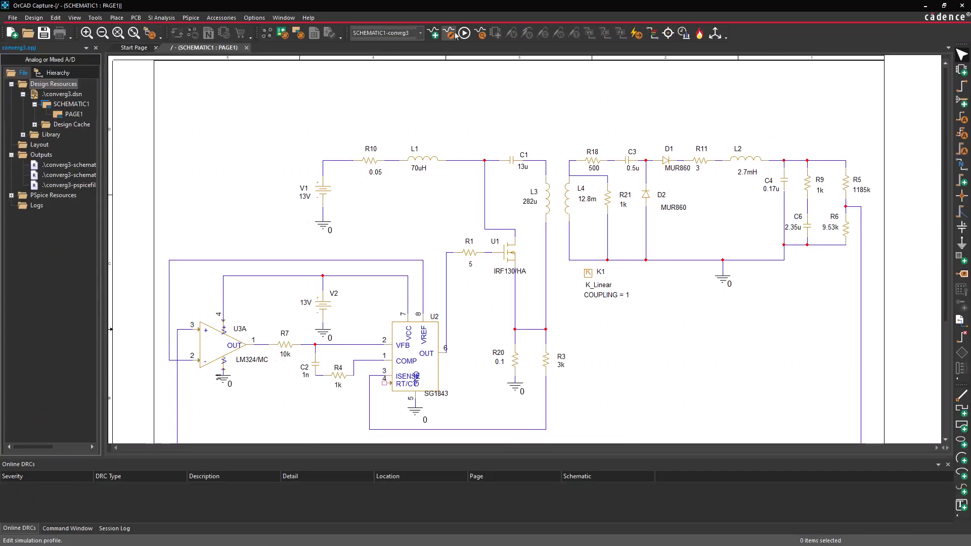
# - Enable AutoConverge in the convrg3 analog simulation options, including all its relaxed limits and Restart, keeping the default values
pyautogui.click(449, 33)
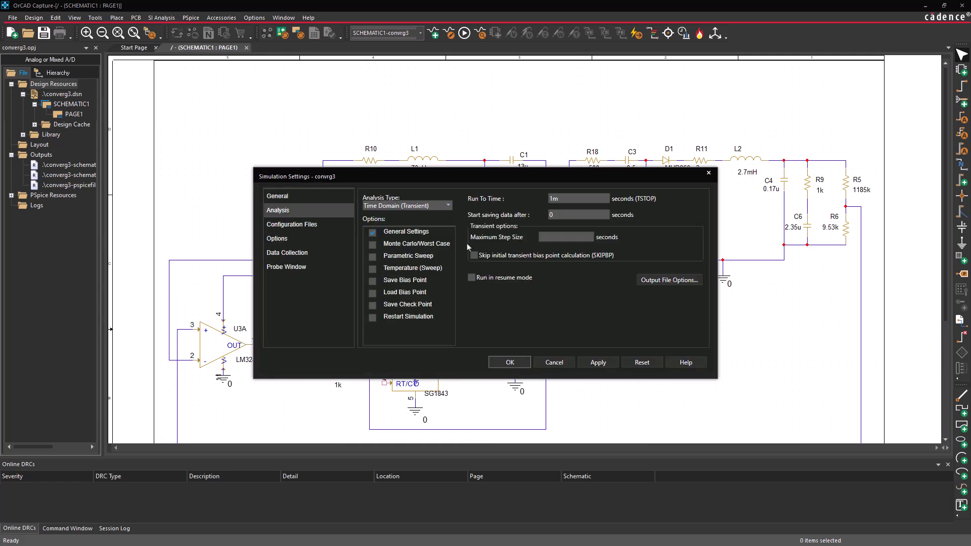
pyautogui.click(278, 240)
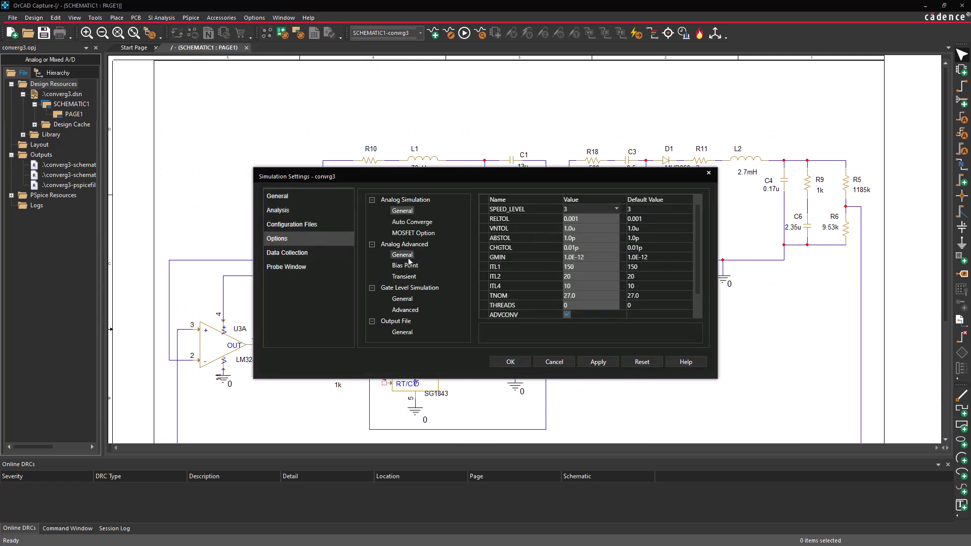
pyautogui.click(413, 223)
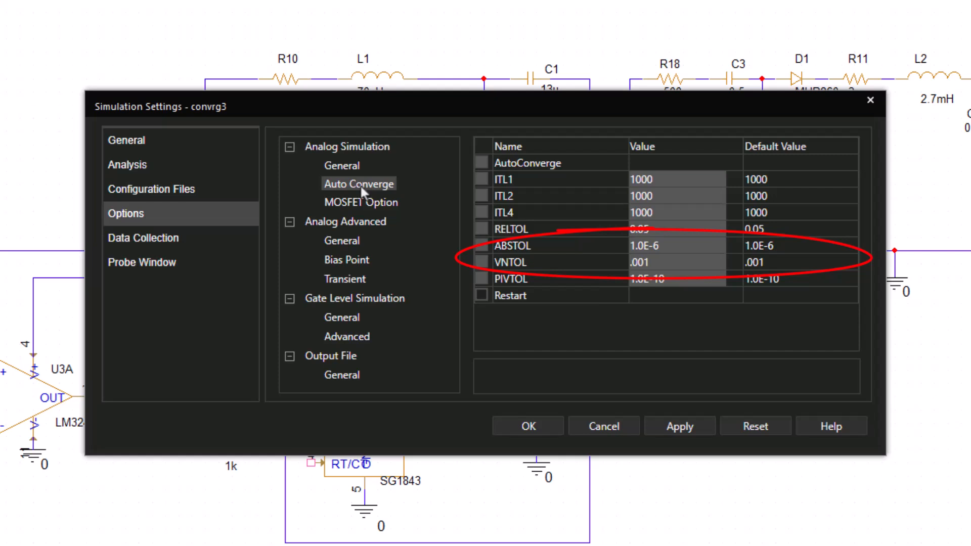
pyautogui.click(483, 162)
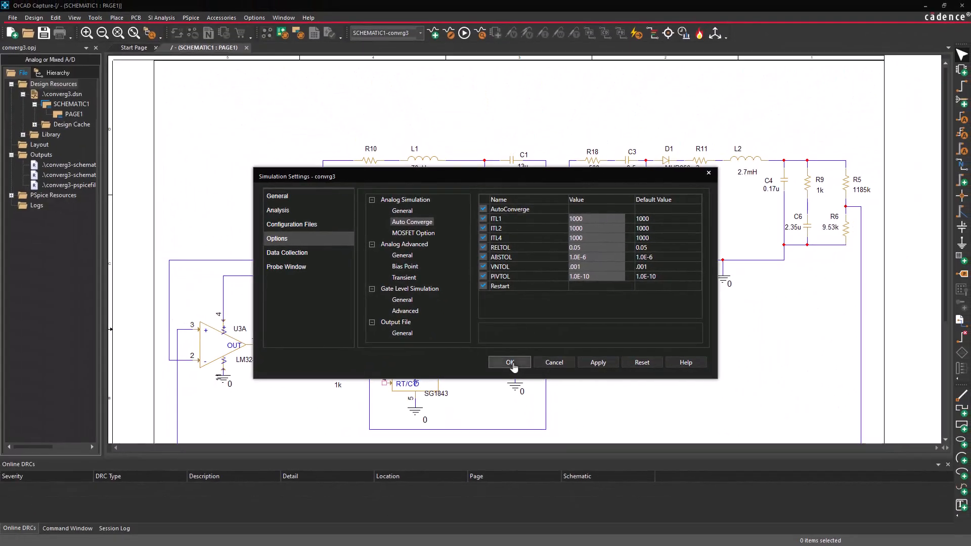
pyautogui.click(528, 427)
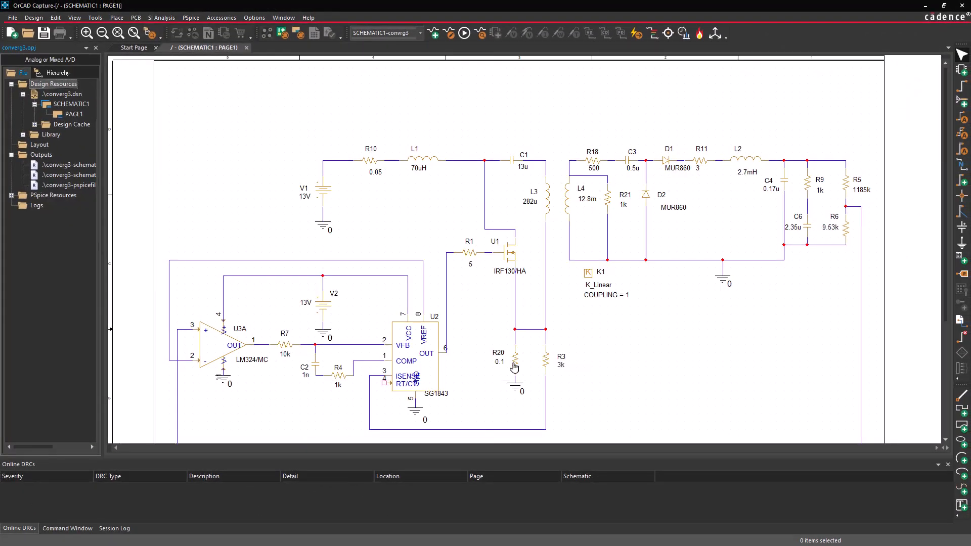
# - Rerun the convrg3 simulation and plot the V(C6:1) and V(C6:2) traces over time
pyautogui.click(464, 34)
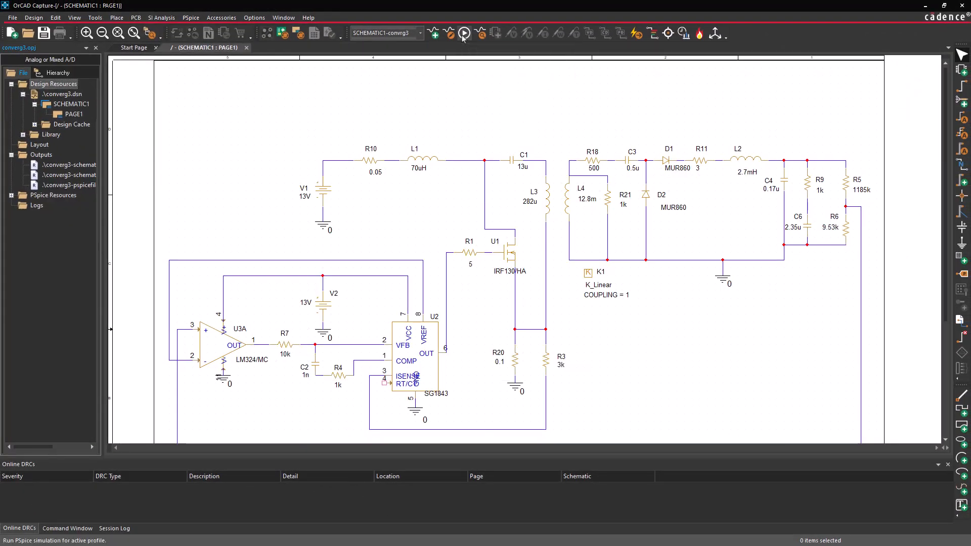
pyautogui.click(105, 20)
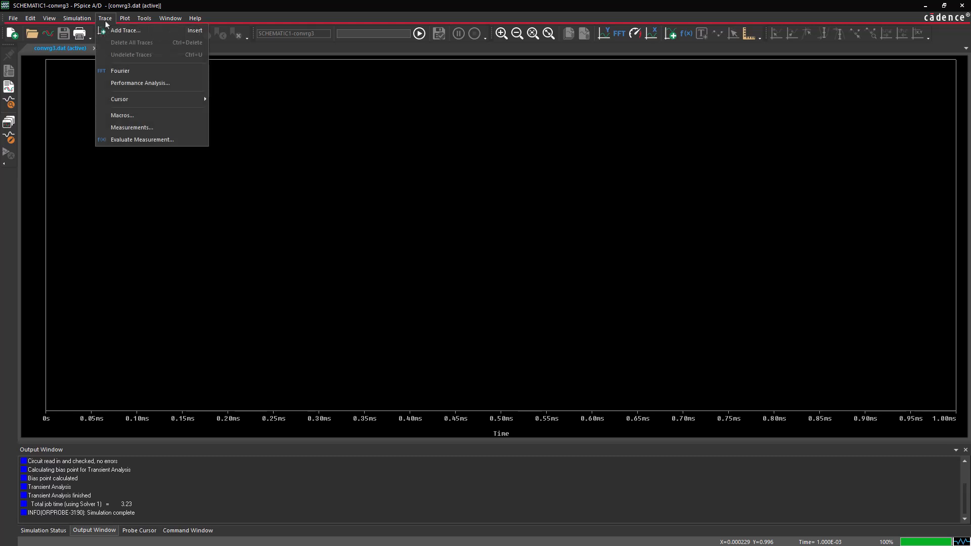
pyautogui.click(111, 29)
pyautogui.moveTo(466, 205); pyautogui.dragTo(462, 256)
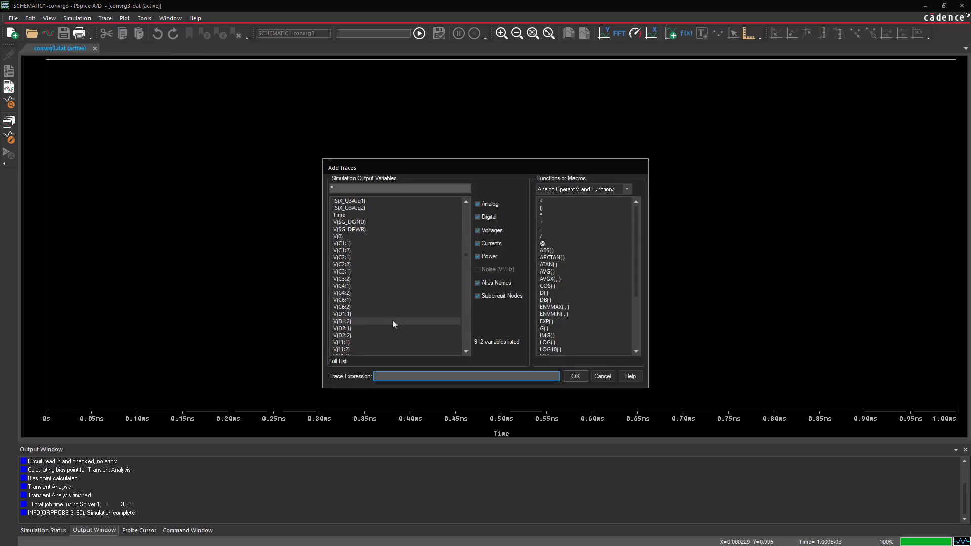
pyautogui.click(354, 300)
pyautogui.click(354, 307)
pyautogui.click(576, 376)
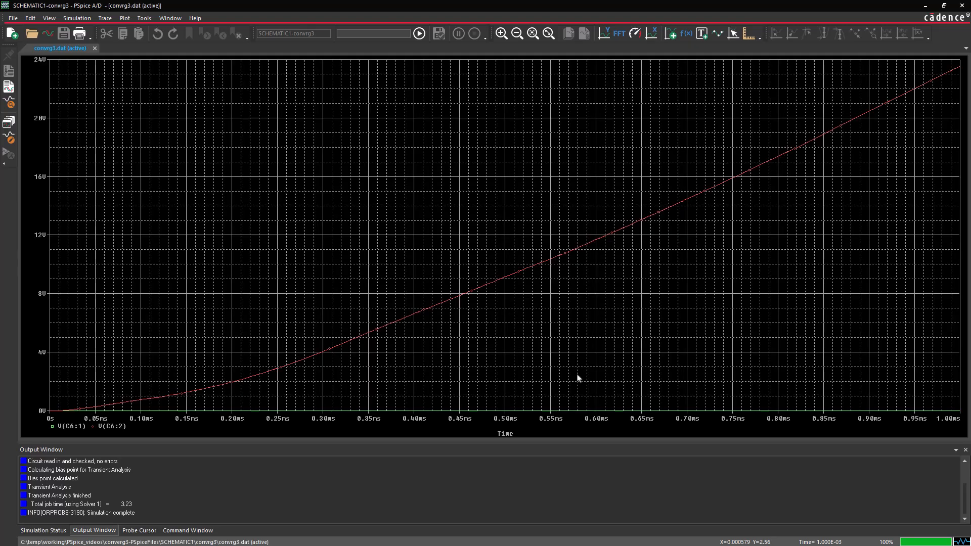